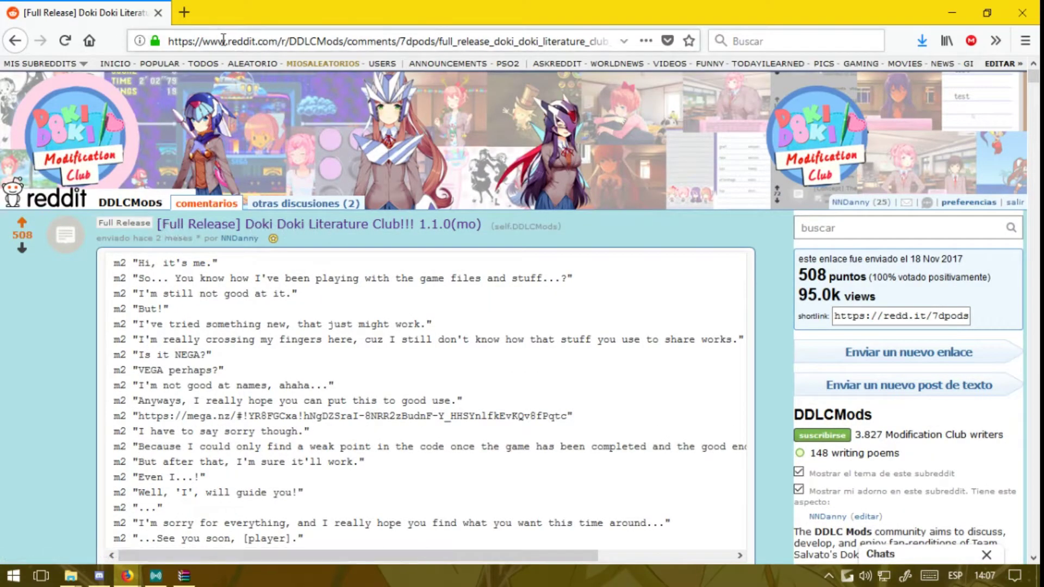
- Open the mega.nz link from the Reddit post in a new tab and download scripts.rpa, saving the file
{"action": "scroll", "coordinate": [277, 278], "scroll_direction": "down", "scroll_amount": 2}
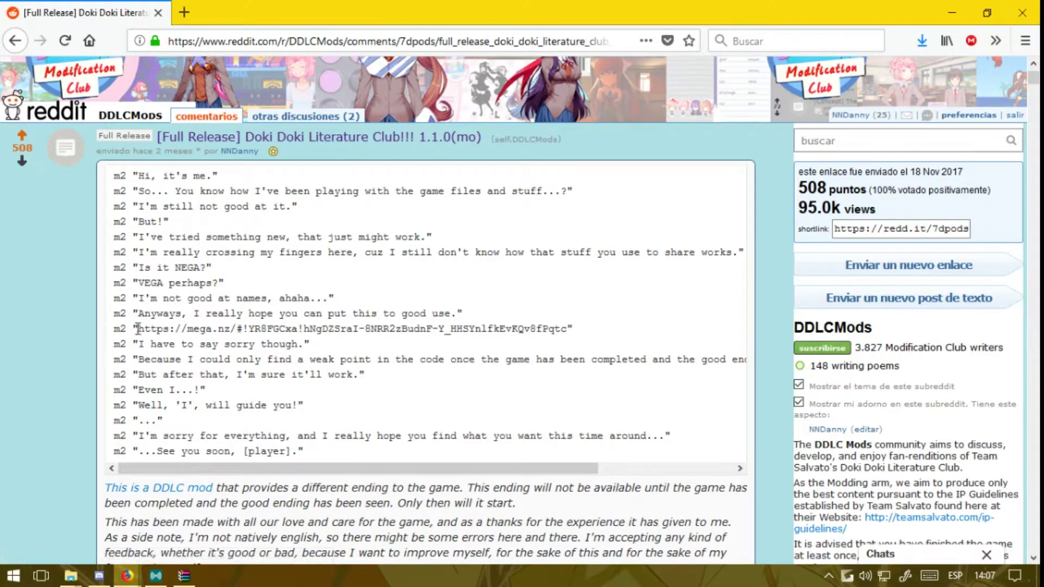
{"action": "left_click_drag", "start_coordinate": [139, 329], "coordinate": [570, 331]}
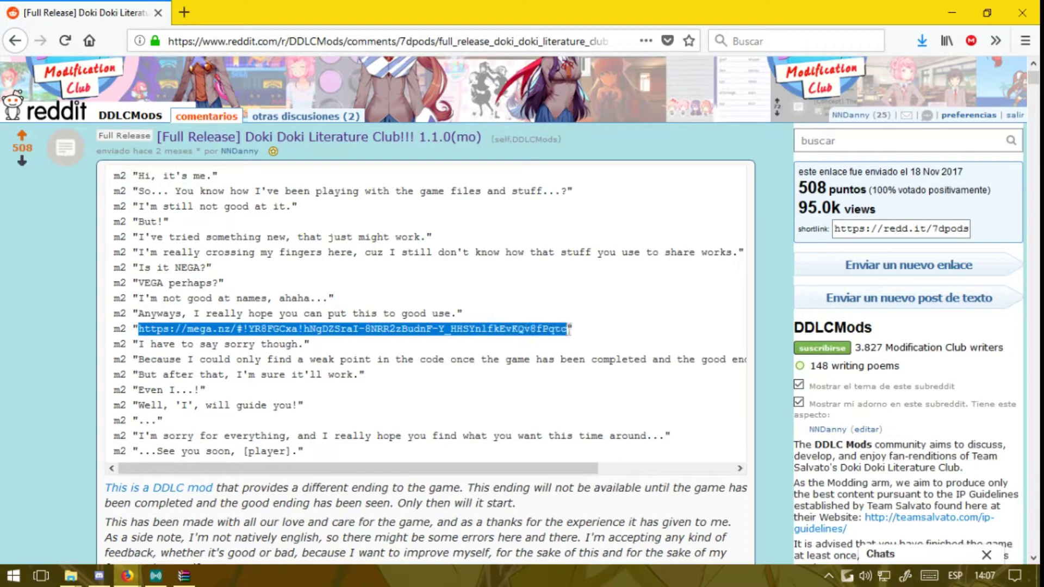
{"action": "right_click", "coordinate": [549, 333]}
{"action": "left_click", "coordinate": [579, 451]}
{"action": "left_click", "coordinate": [184, 12]}
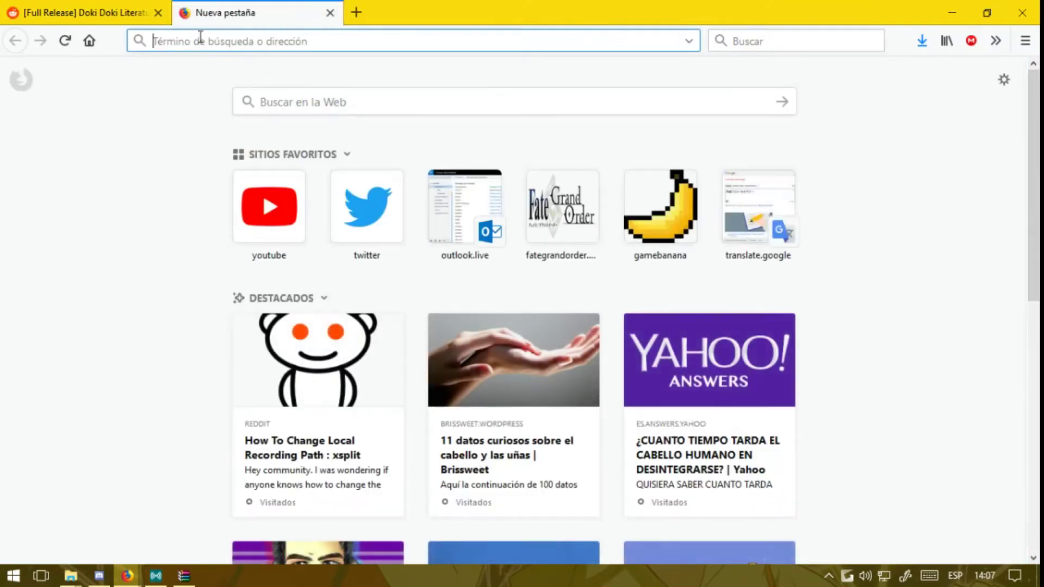
{"action": "key", "text": "ctrl+v"}
{"action": "key", "text": "Return"}
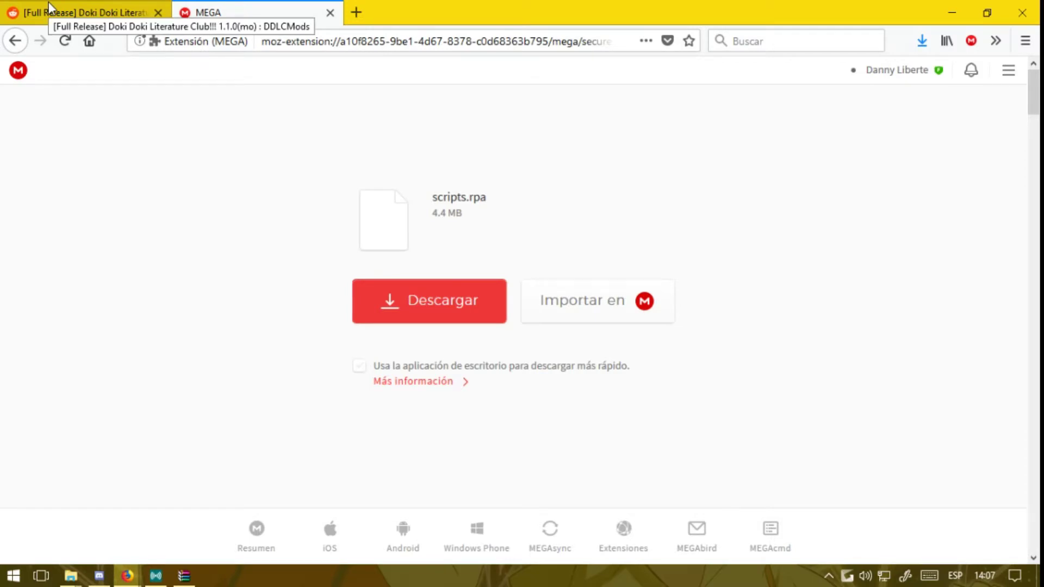
{"action": "left_click", "coordinate": [438, 300]}
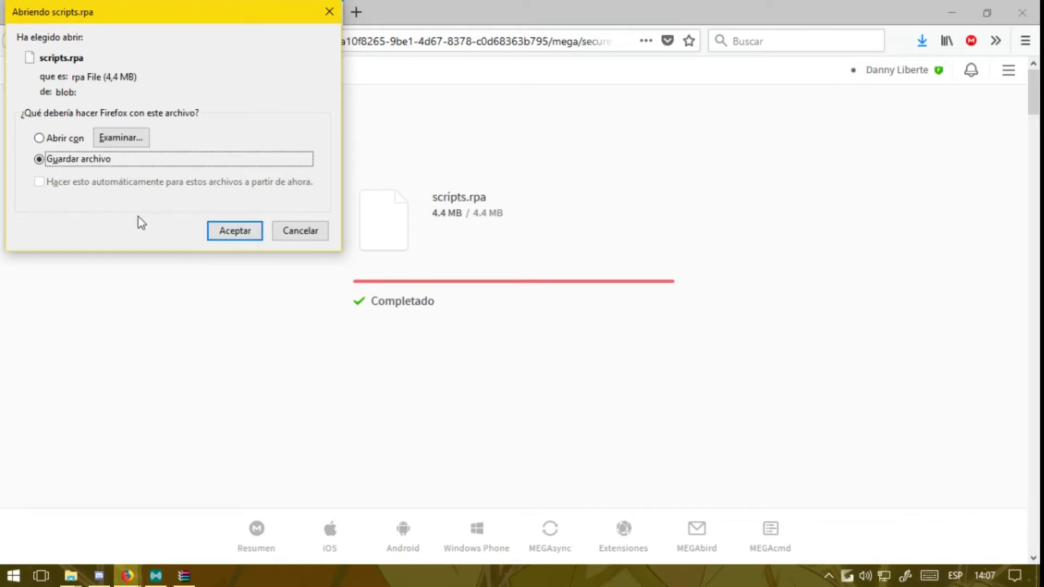
{"action": "left_click", "coordinate": [228, 236]}
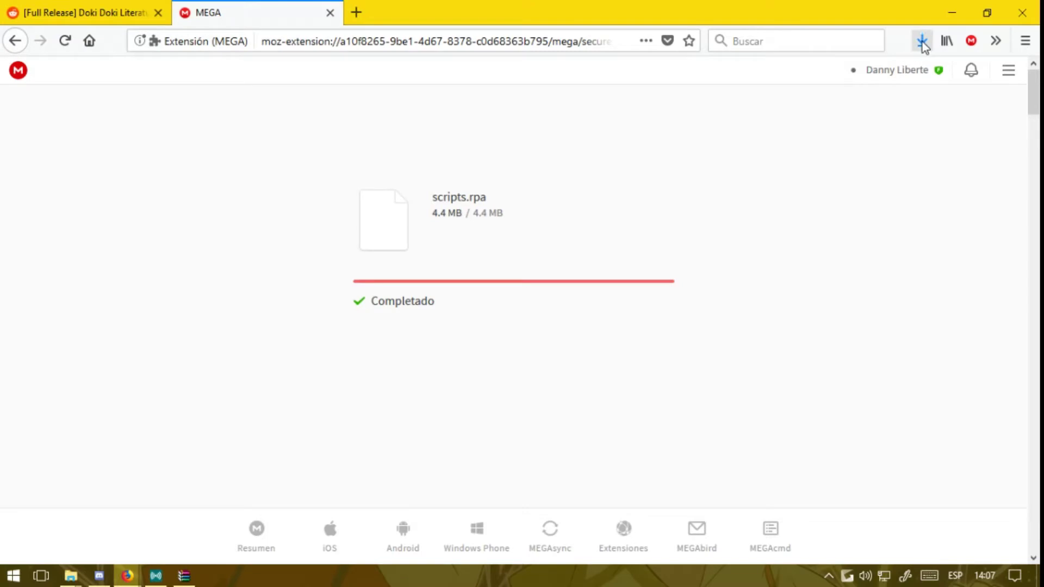
- In File Explorer, open the game folder of Testing DDLC's DDLC-1.1.0(mo)-pc - copia and move the existing scripts.rpa into the parent folder
{"action": "mouse_move", "coordinate": [72, 575]}
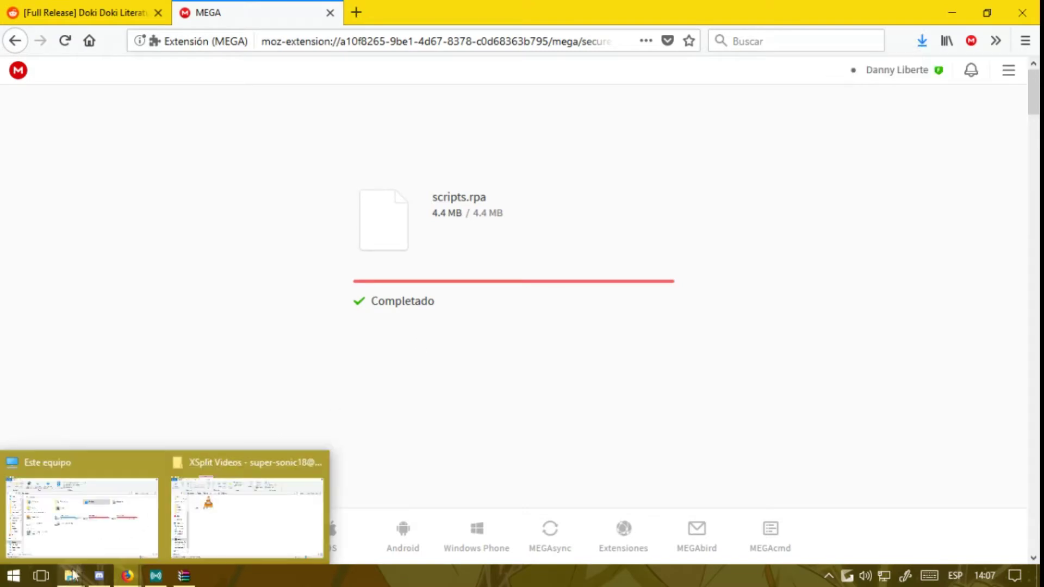
{"action": "left_click", "coordinate": [114, 527]}
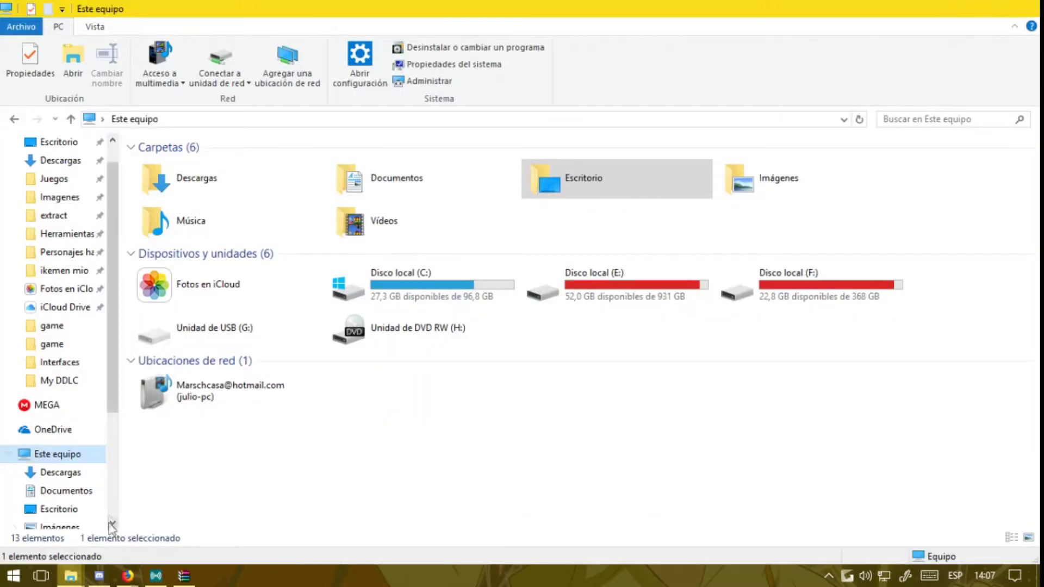
{"action": "left_click", "coordinate": [75, 383]}
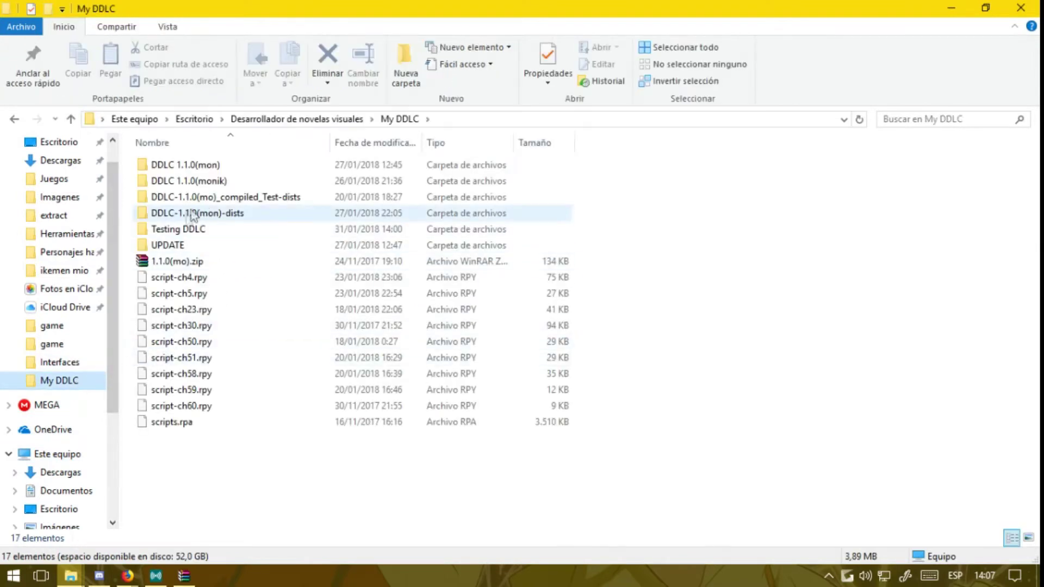
{"action": "double_click", "coordinate": [186, 228]}
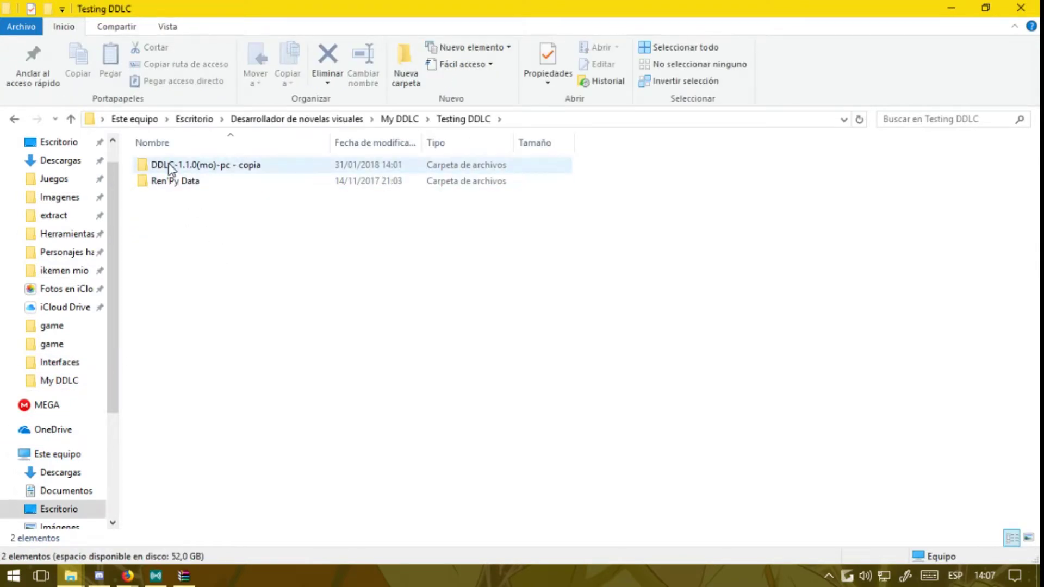
{"action": "double_click", "coordinate": [173, 166]}
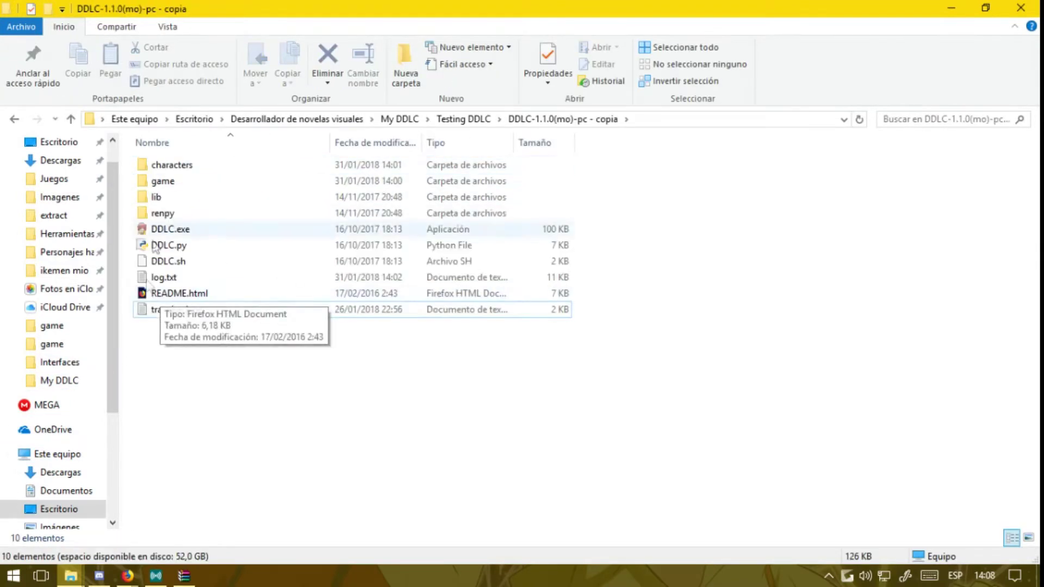
{"action": "double_click", "coordinate": [166, 184]}
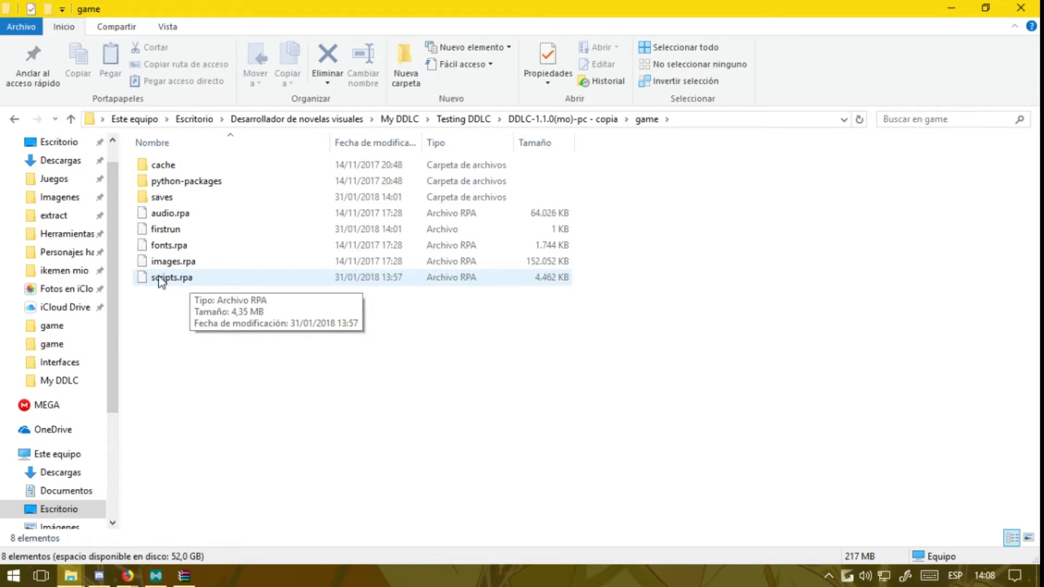
{"action": "left_click_drag", "start_coordinate": [150, 283], "coordinate": [580, 117]}
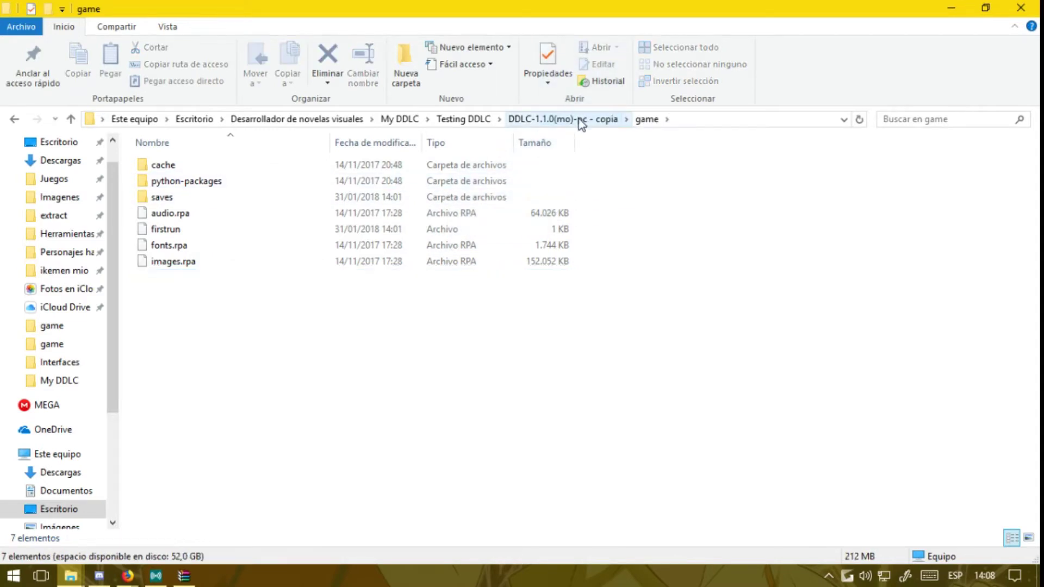
- Copy the newly downloaded scripts.rpa from Firefox's downloads into the game folder, and return to the DDLC-1.1.0(mo)-pc - copia folder
{"action": "left_click", "coordinate": [183, 578]}
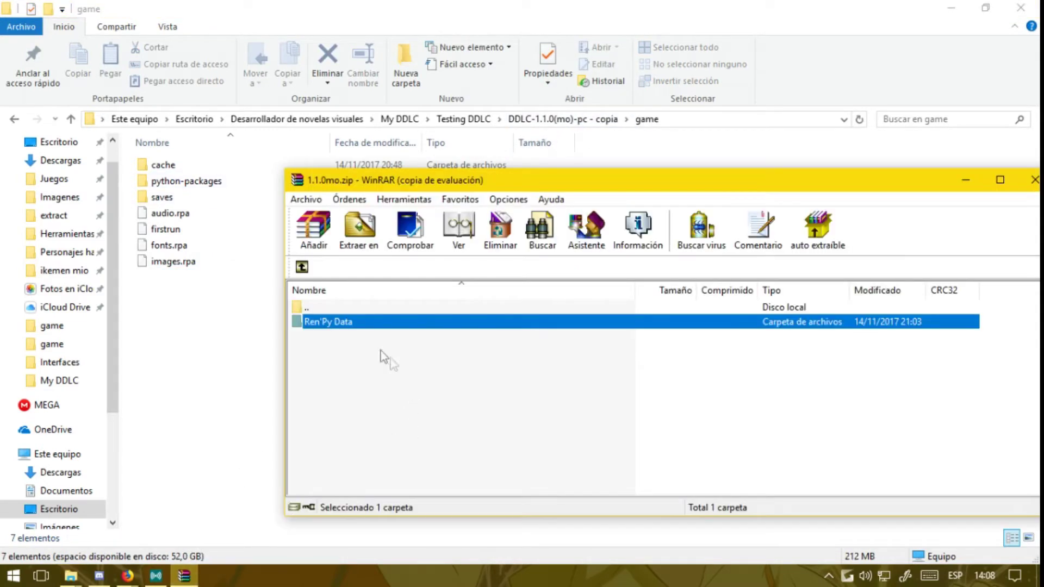
{"action": "left_click", "coordinate": [127, 577]}
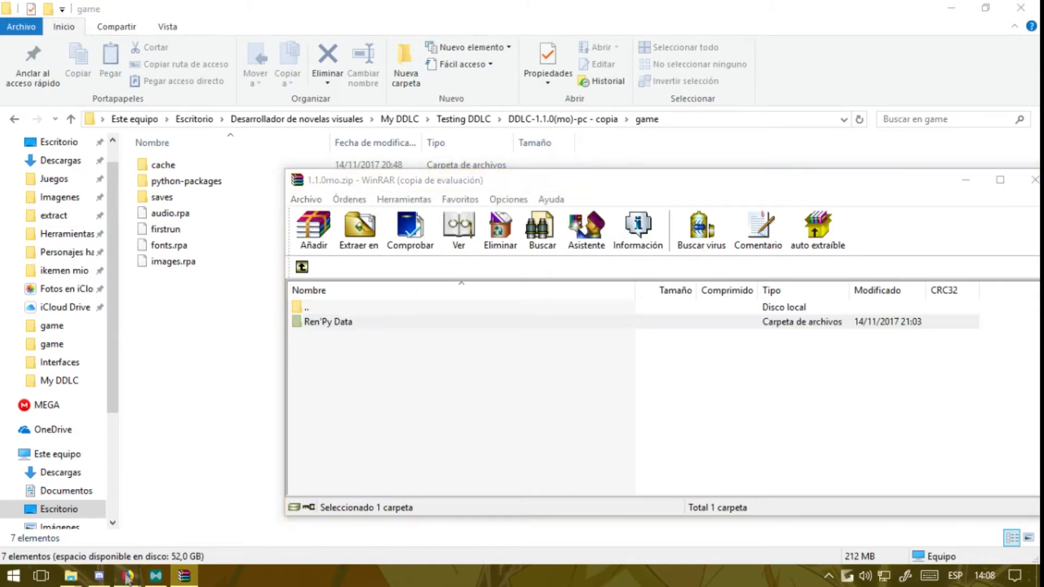
{"action": "left_click", "coordinate": [237, 520]}
{"action": "left_click", "coordinate": [922, 42]}
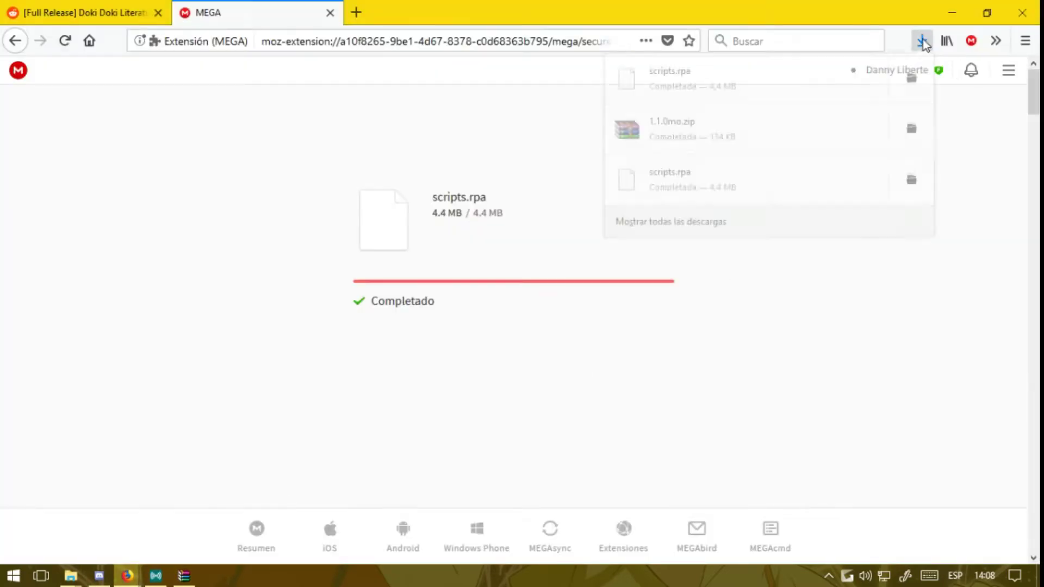
{"action": "left_click_drag", "start_coordinate": [680, 85], "coordinate": [259, 348]}
{"action": "left_click", "coordinate": [534, 296]}
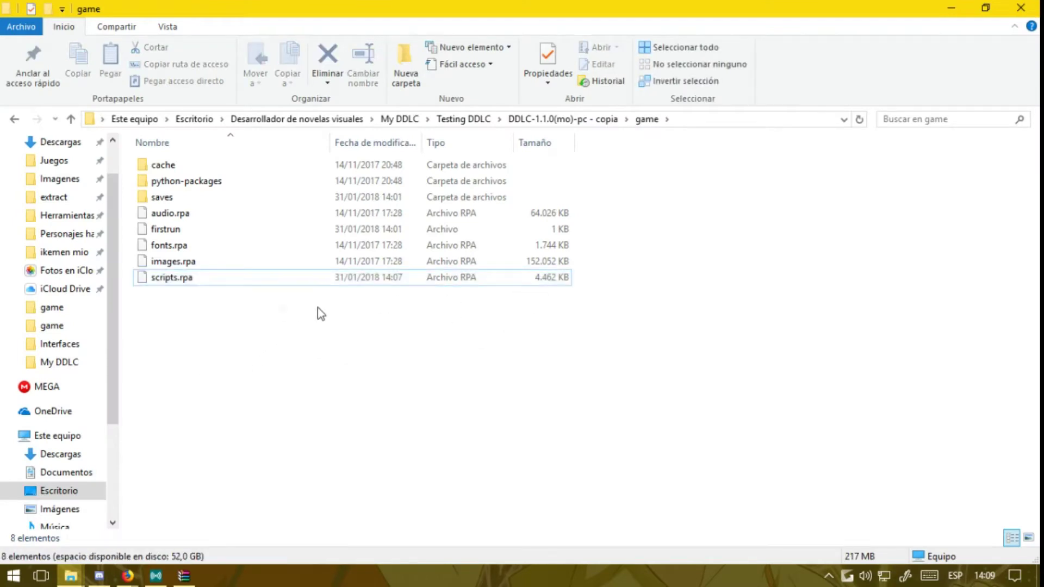
{"action": "mouse_move", "coordinate": [166, 285]}
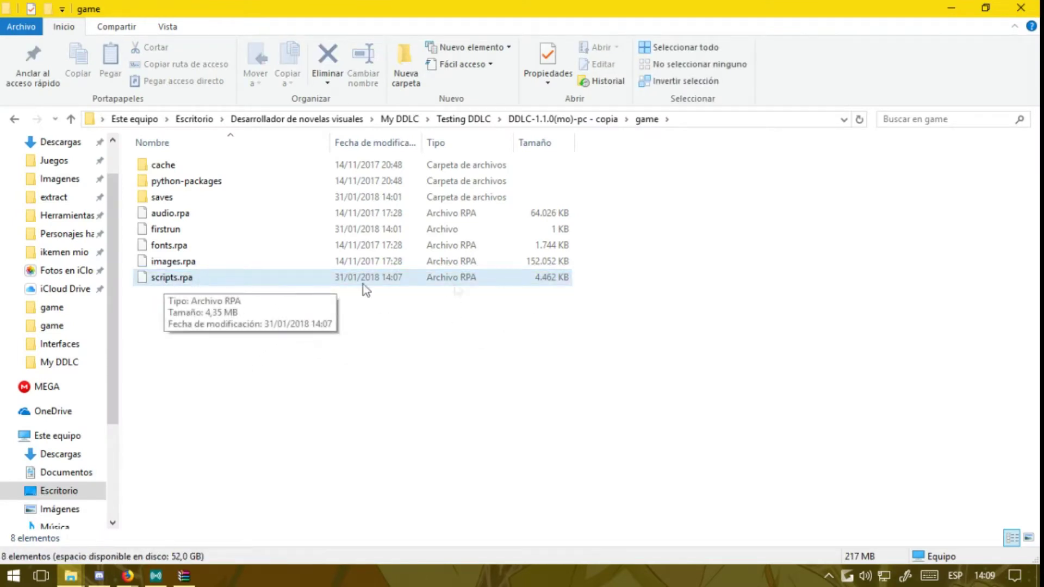
{"action": "left_click", "coordinate": [554, 125]}
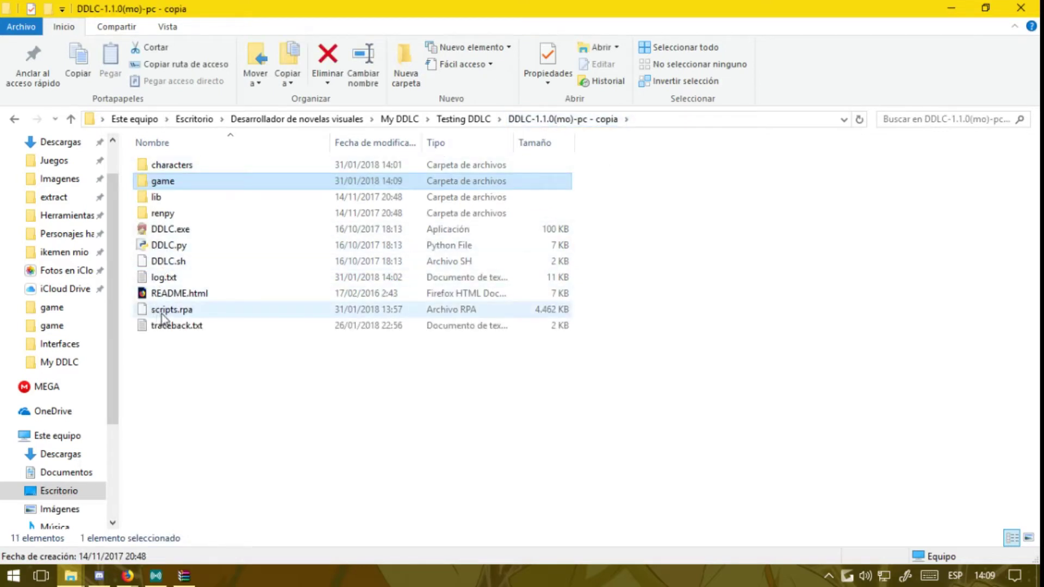
- Return to the Reddit post in Firefox and open the official DDLC!!! Discord invite link in its edit section
{"action": "mouse_move", "coordinate": [100, 574]}
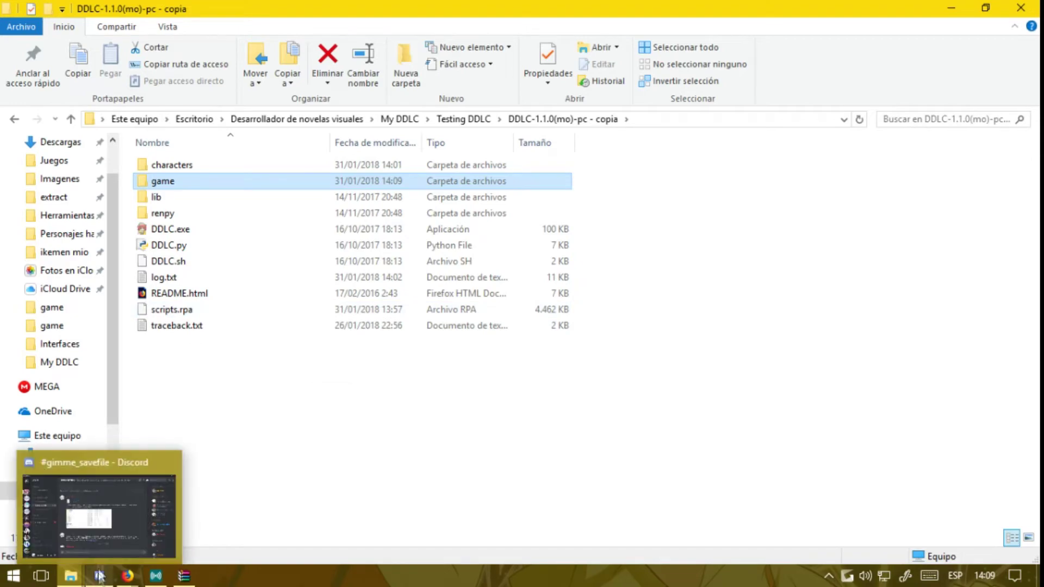
{"action": "left_click", "coordinate": [100, 575]}
{"action": "mouse_move", "coordinate": [126, 579]}
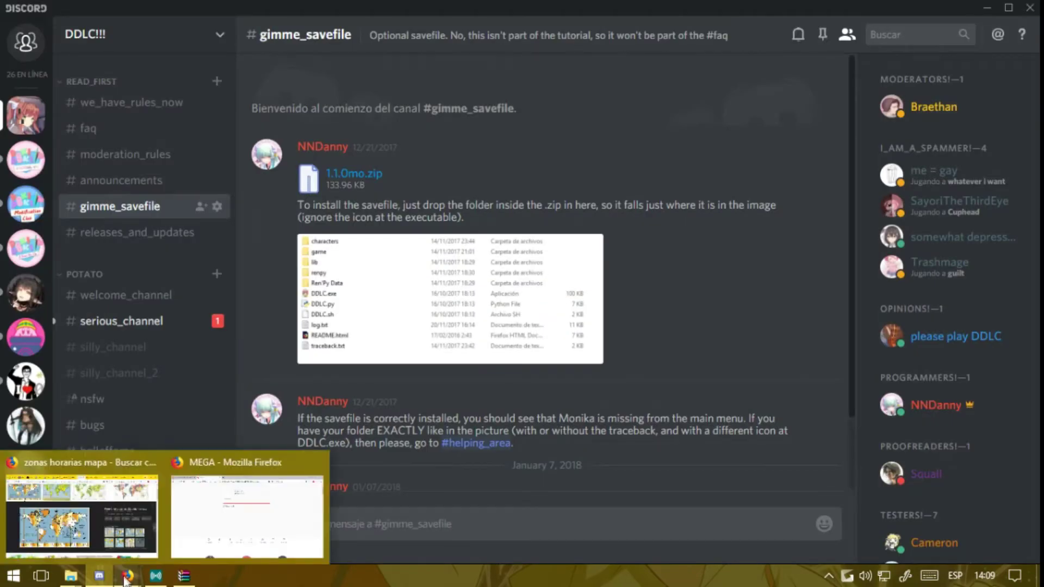
{"action": "left_click", "coordinate": [242, 500]}
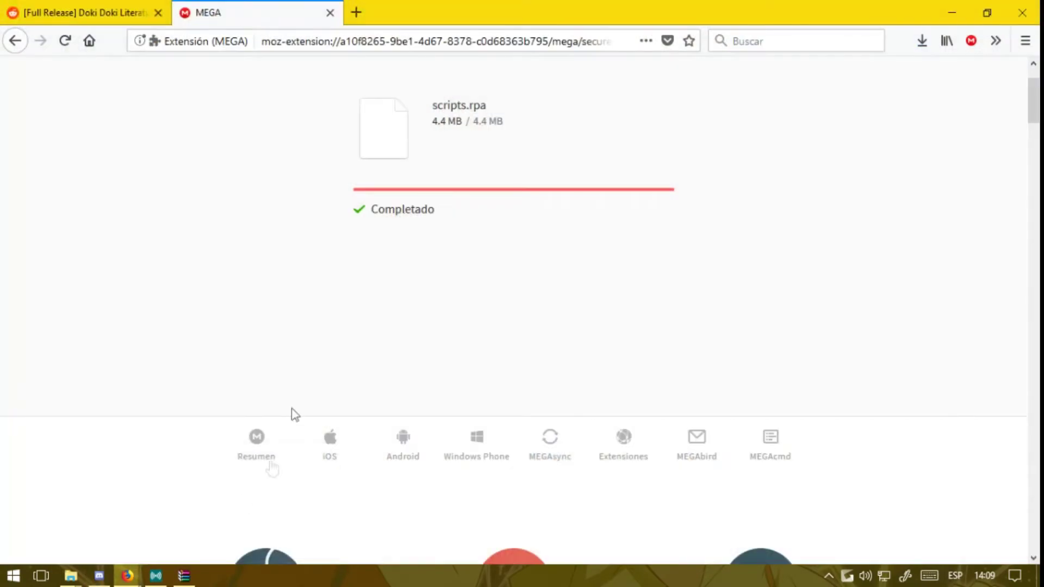
{"action": "key", "text": "ctrl+Tab"}
{"action": "scroll", "coordinate": [238, 370], "scroll_direction": "down", "scroll_amount": 5}
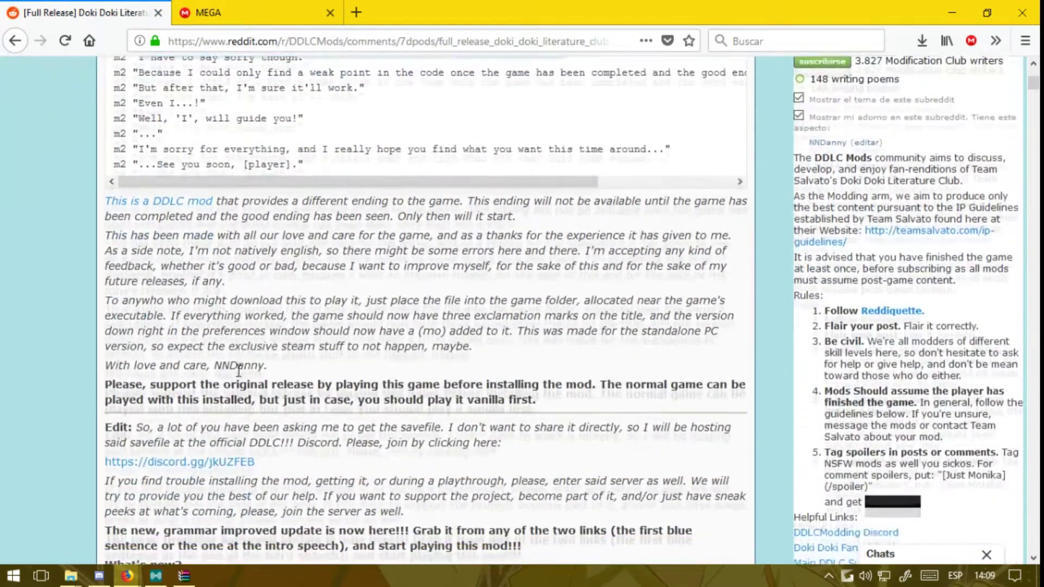
{"action": "scroll", "coordinate": [238, 370], "scroll_direction": "down", "scroll_amount": 2}
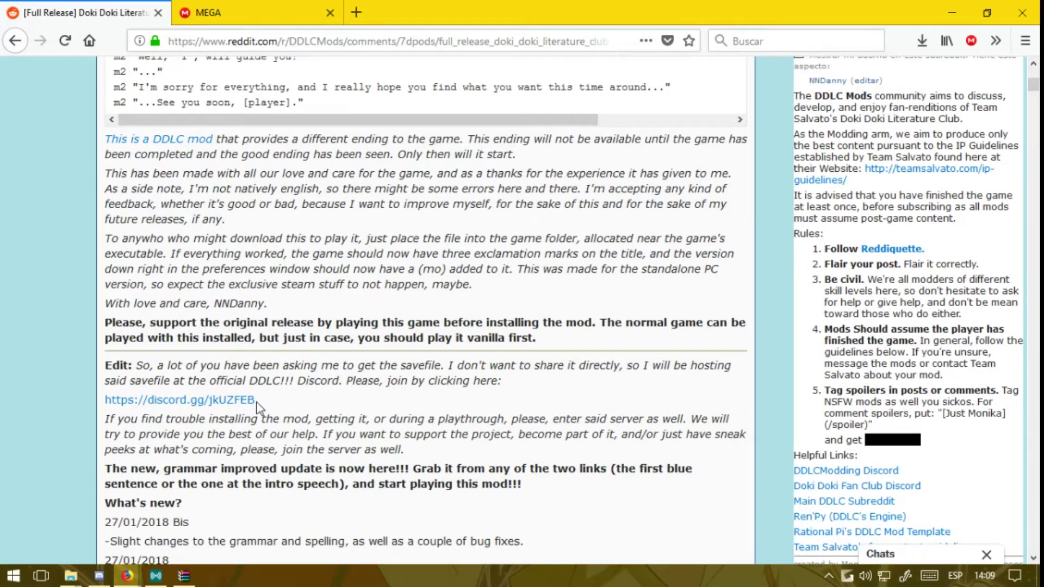
{"action": "left_click", "coordinate": [140, 405]}
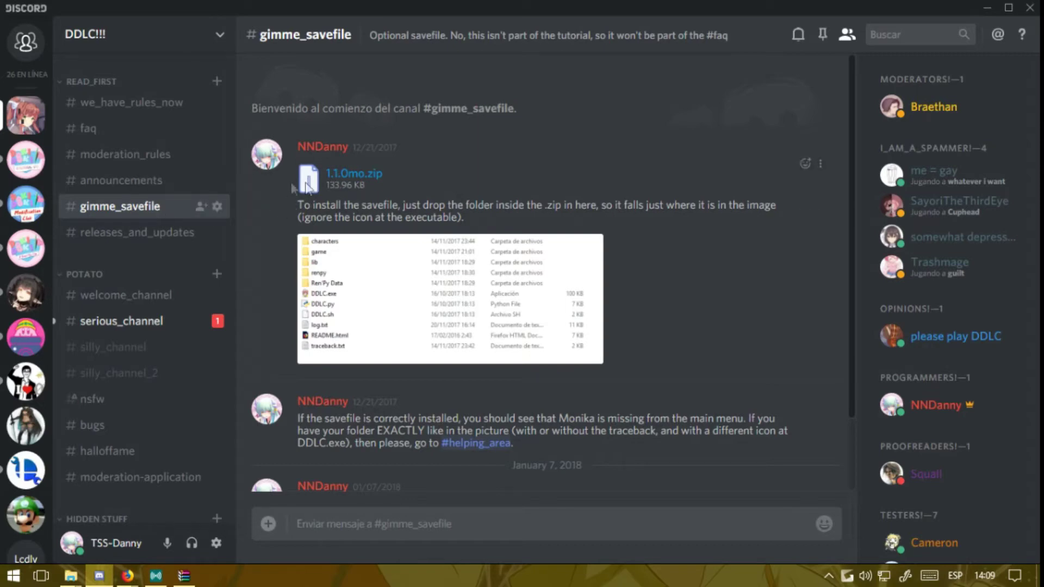
- Download 1.1.0mo.zip from Discord's gimme_savefile channel and open it in WinRAR, dismissing the licence reminder
{"action": "scroll", "coordinate": [373, 233], "scroll_direction": "down", "scroll_amount": 2}
{"action": "scroll", "coordinate": [373, 232], "scroll_direction": "up", "scroll_amount": 2}
{"action": "left_click", "coordinate": [353, 174]}
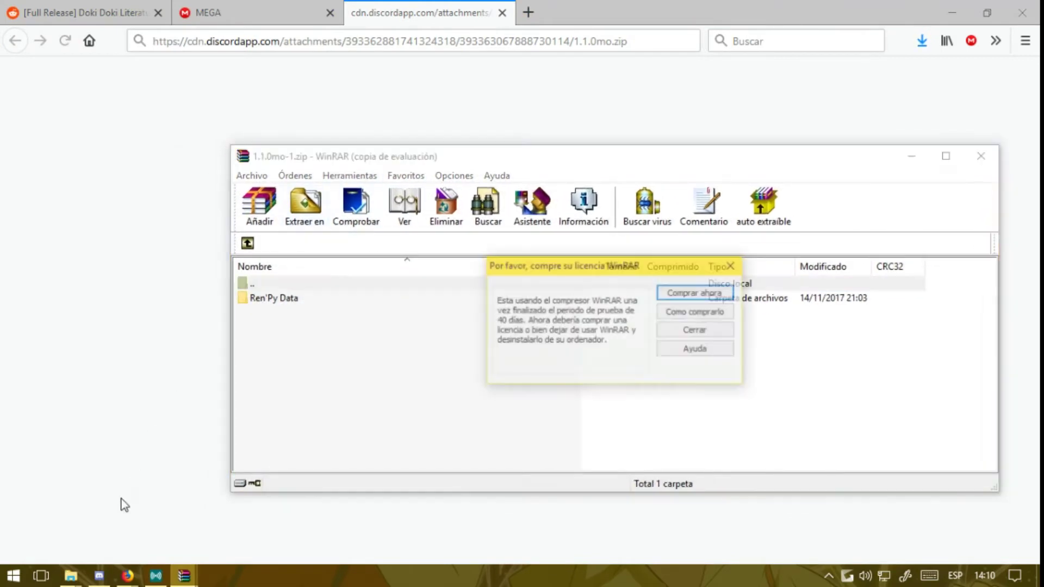
{"action": "left_click", "coordinate": [731, 267]}
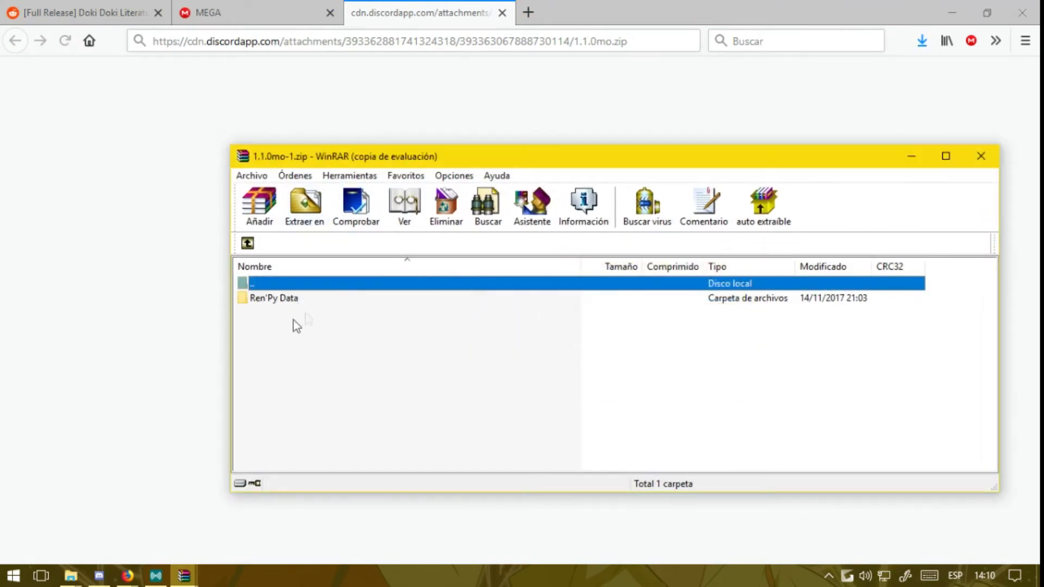
- Extract the Ren'Py Data folder from the WinRAR archive into the DDLC-1.1.0(mo)-pc - copia folder
{"action": "mouse_move", "coordinate": [73, 578]}
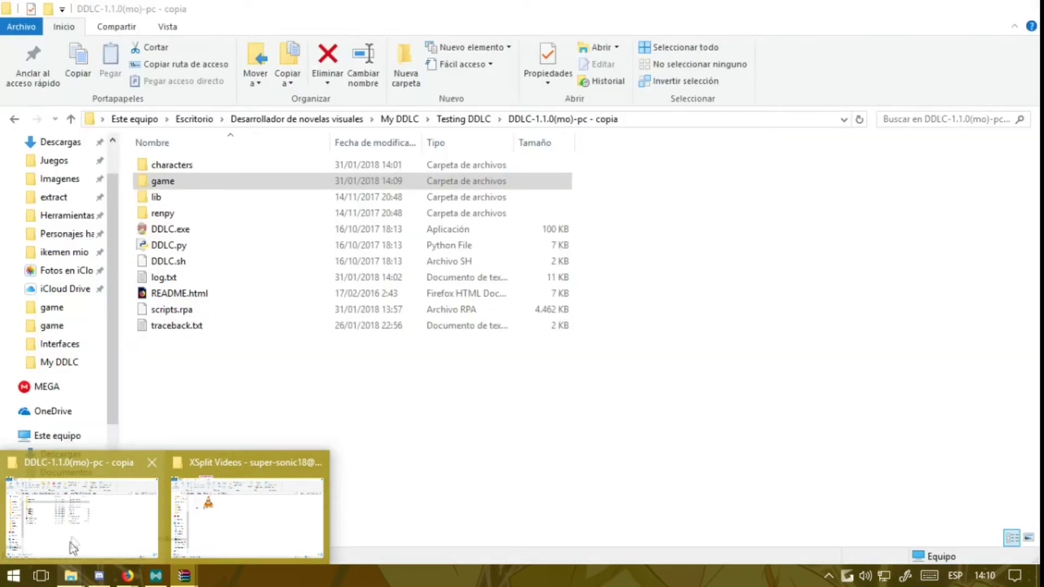
{"action": "left_click", "coordinate": [79, 537]}
{"action": "left_click", "coordinate": [184, 576]}
{"action": "left_click", "coordinate": [245, 528]}
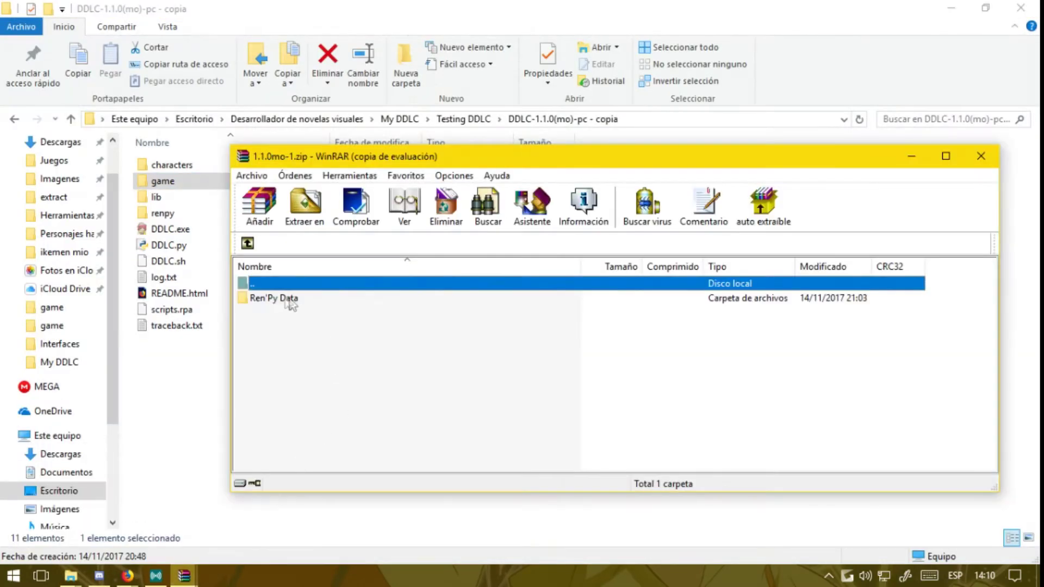
{"action": "left_click", "coordinate": [257, 300]}
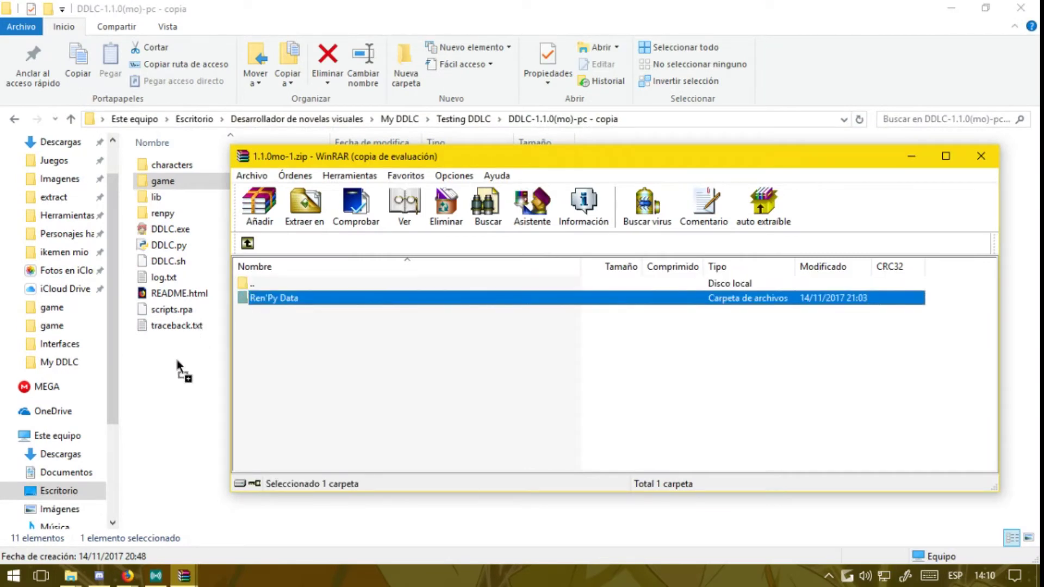
{"action": "left_click_drag", "start_coordinate": [176, 358], "coordinate": [177, 355]}
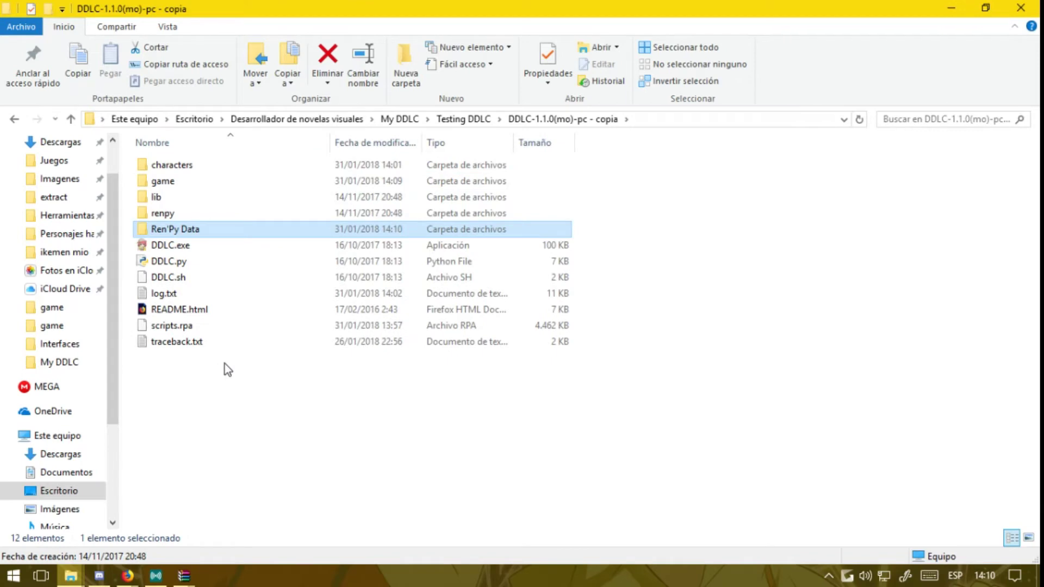
- Launch DDLC.exe to check the main menu and the version on the Settings screen, and return to the main menu
{"action": "mouse_move", "coordinate": [157, 235]}
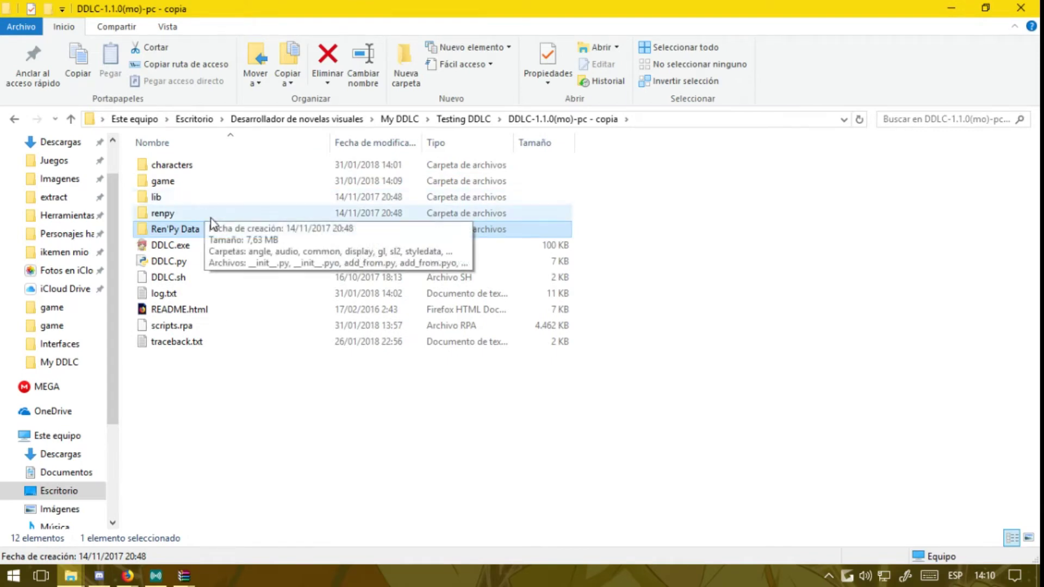
{"action": "double_click", "coordinate": [152, 247]}
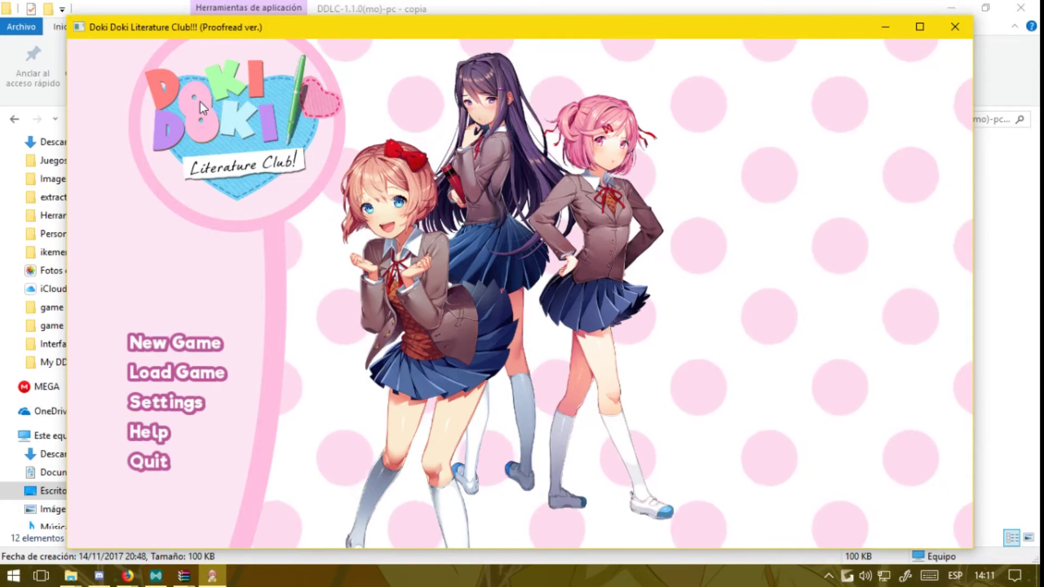
{"action": "left_click", "coordinate": [162, 404]}
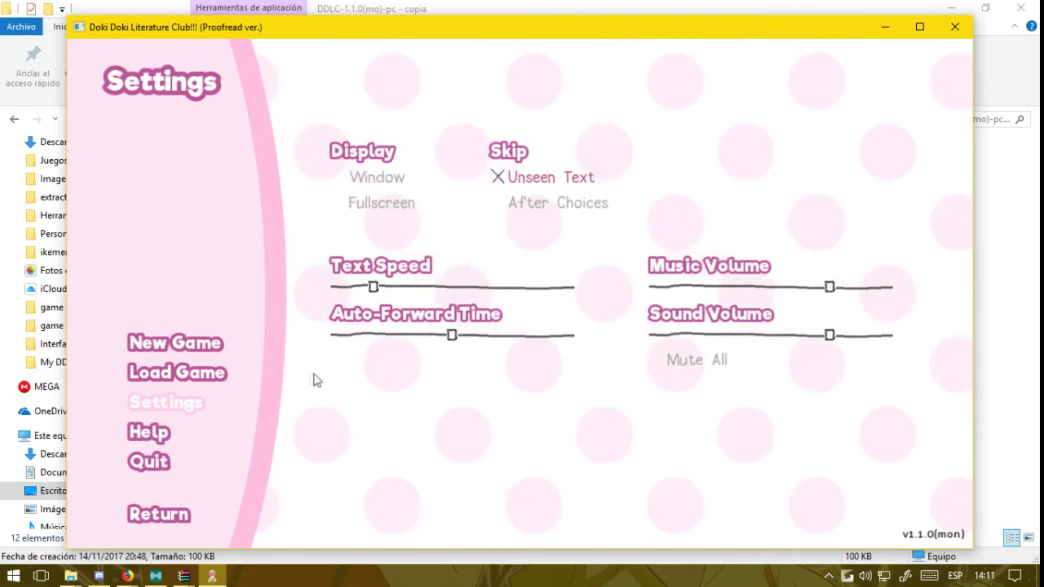
{"action": "left_click", "coordinate": [167, 508]}
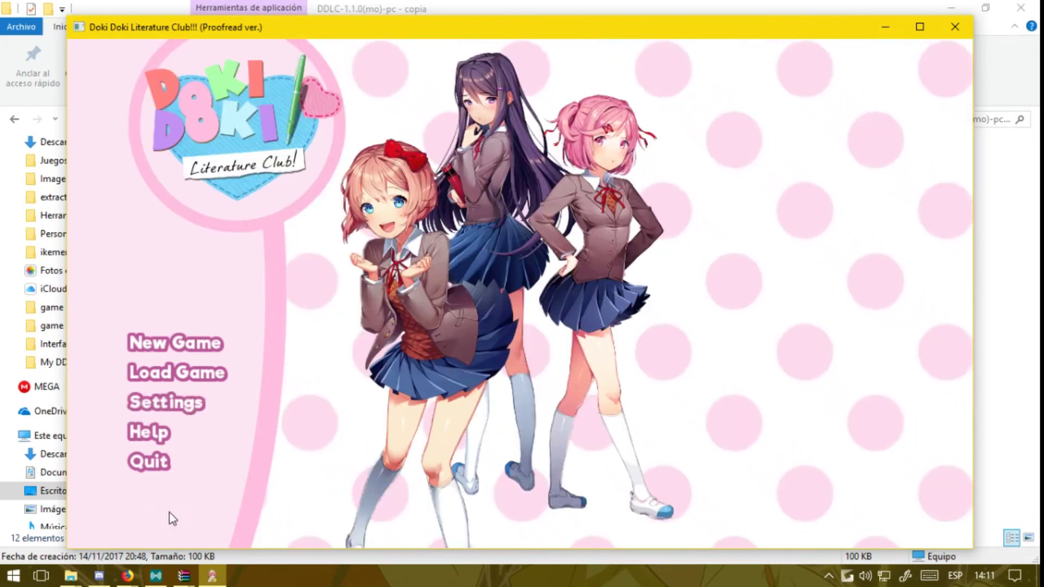
- Start a new game, enter the player's name, and skip ahead through the opening dialogue
{"action": "left_click", "coordinate": [189, 337]}
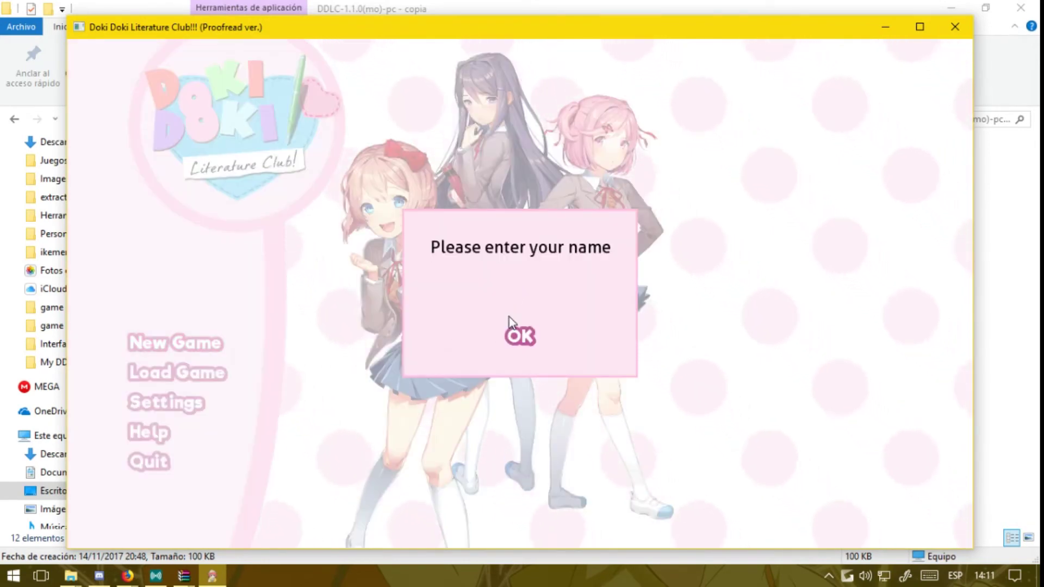
{"action": "type", "text": "NN"}
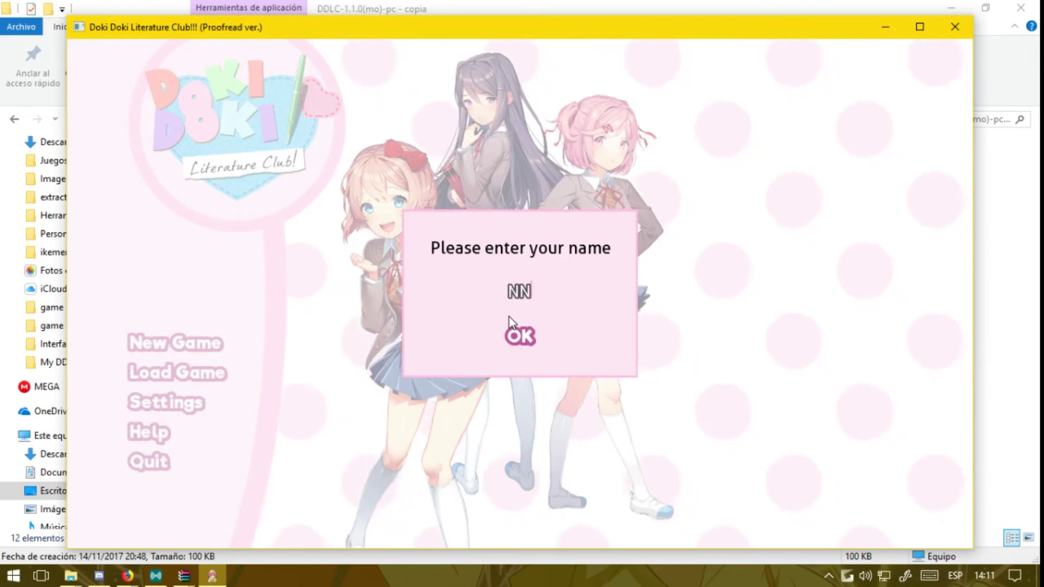
{"action": "type", "text": "Danny"}
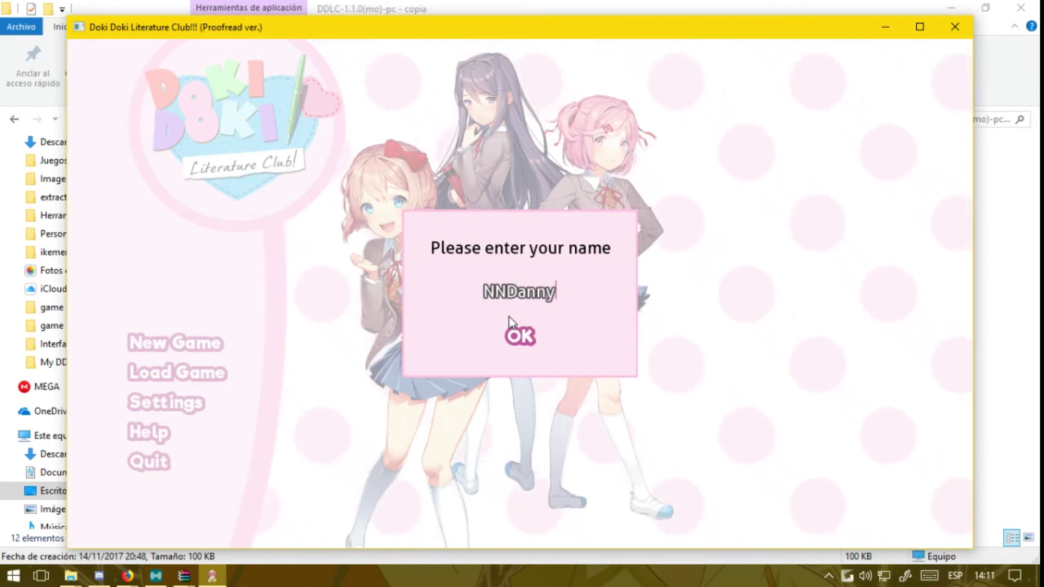
{"action": "left_click", "coordinate": [511, 319]}
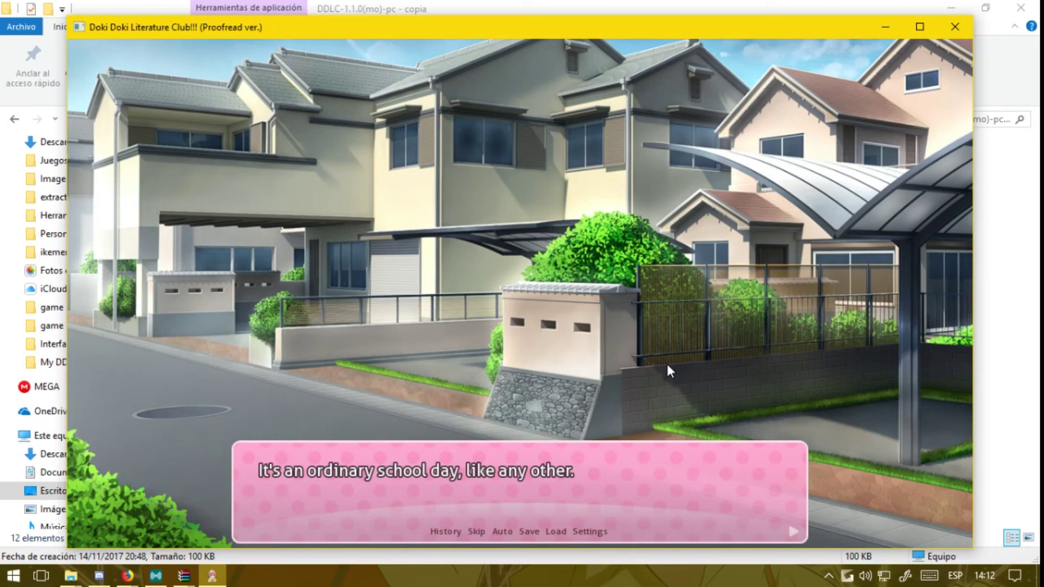
{"action": "key", "text": "Tab"}
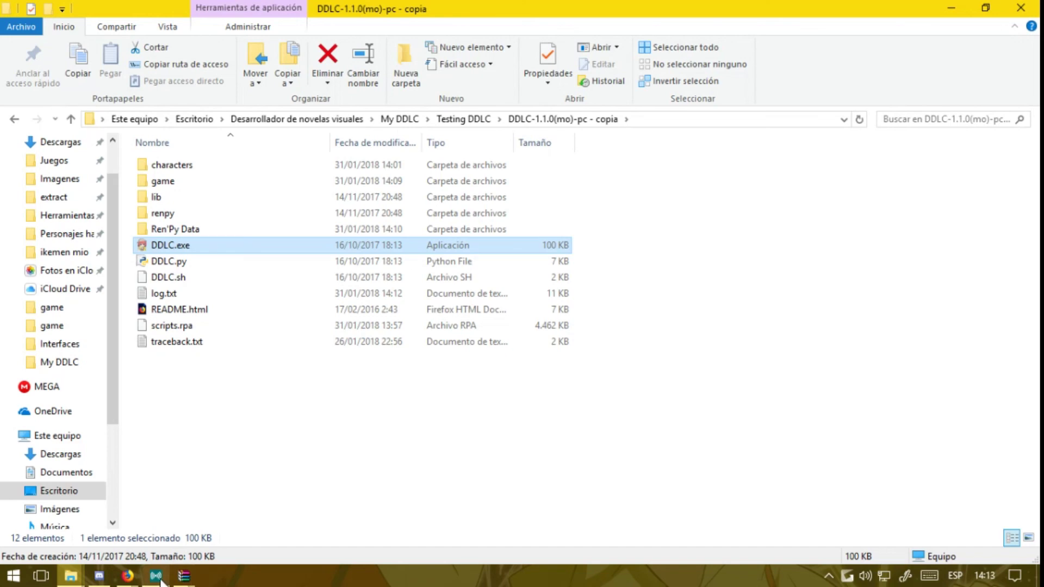
{"action": "mouse_move", "coordinate": [157, 580]}
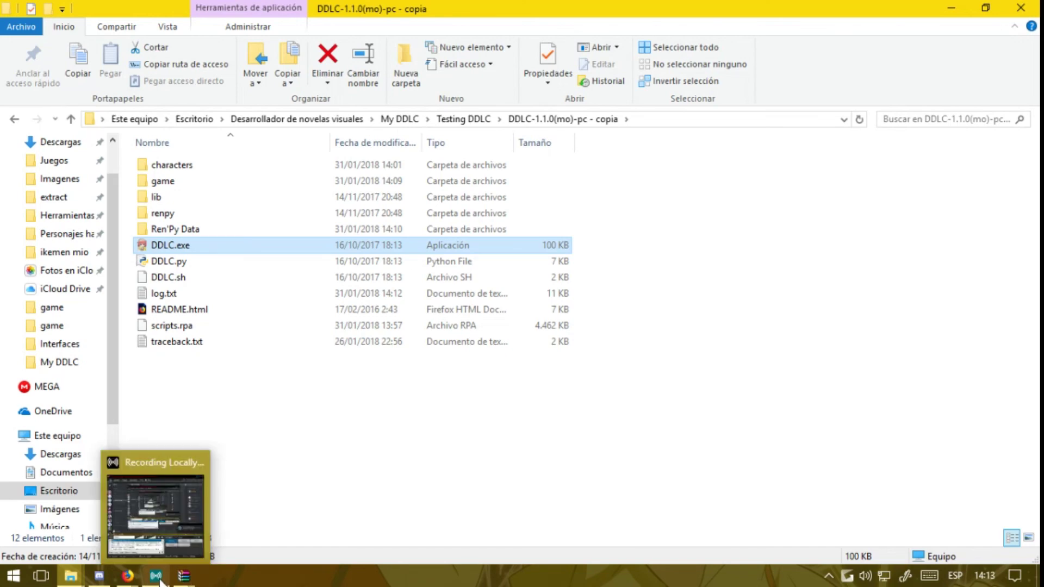